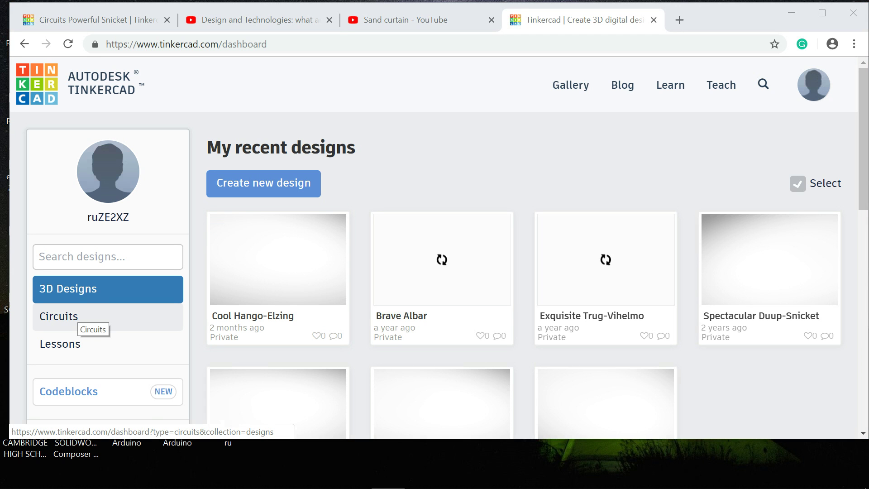
# Start a new design in Circuits and place an LED in the middle of the empty workspace
pyautogui.click(75, 316)
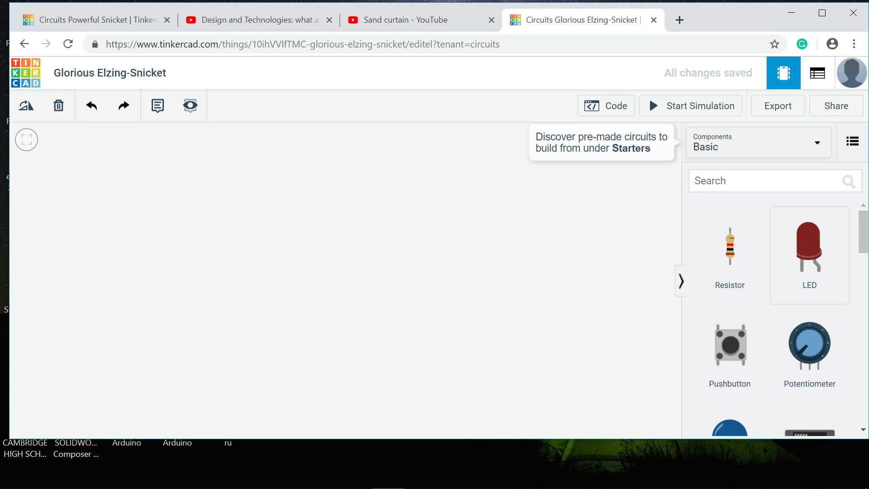
pyautogui.moveTo(809, 249); pyautogui.dragTo(357, 221)
pyautogui.scroll(3, 356, 222)
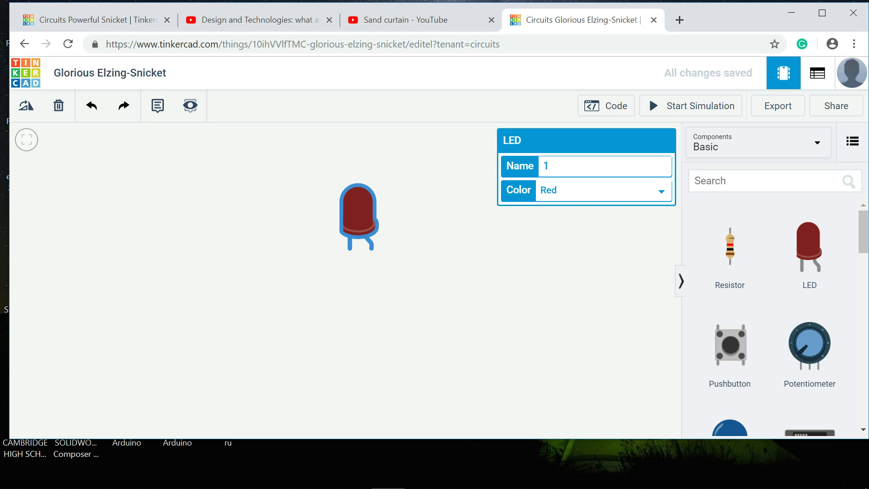
# Set the LED's colour to Green
pyautogui.click(603, 190)
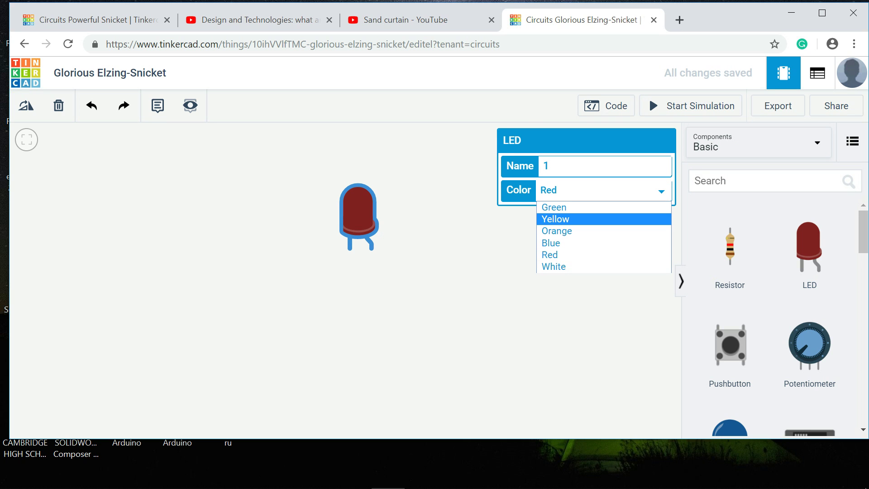
pyautogui.press('Up')
pyautogui.press('Return')
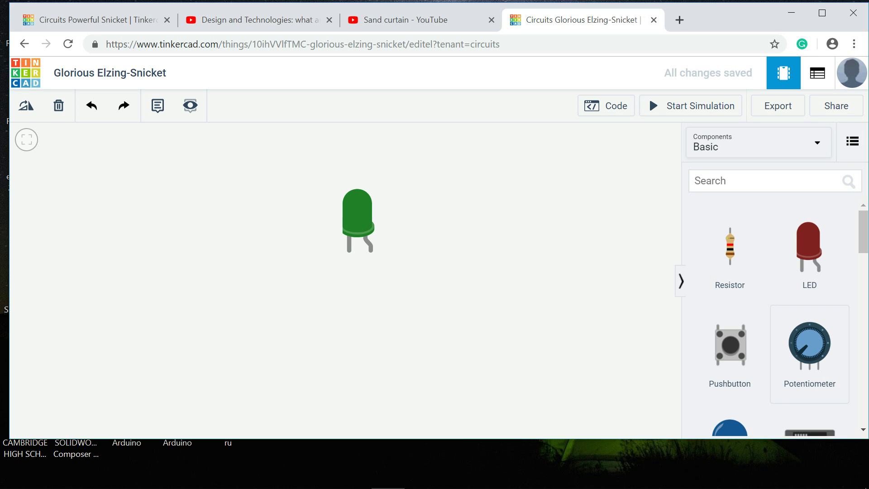
# Place a 9V Battery beside the green LED with its terminals facing the LED
pyautogui.scroll(-10, 774, 317)
pyautogui.scroll(5, 774, 317)
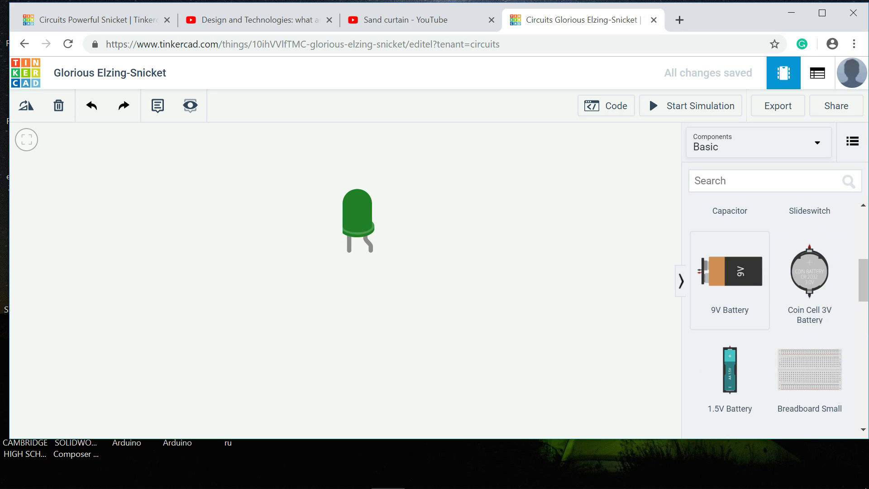
pyautogui.moveTo(729, 271); pyautogui.dragTo(538, 292)
pyautogui.scroll(-3, 444, 290)
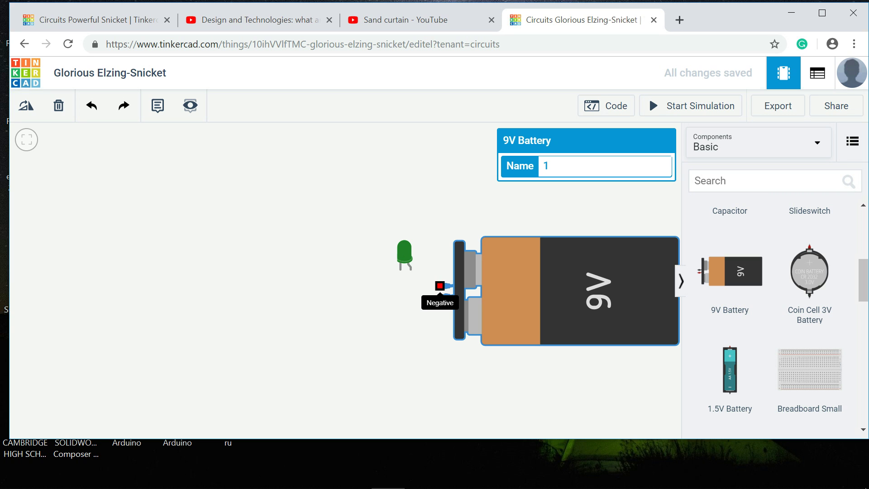
# Wire the battery's positive terminal to the LED's bent leg and its negative terminal to the straight leg, and start the simulation
pyautogui.click(445, 297)
pyautogui.click(411, 269)
pyautogui.click(411, 269)
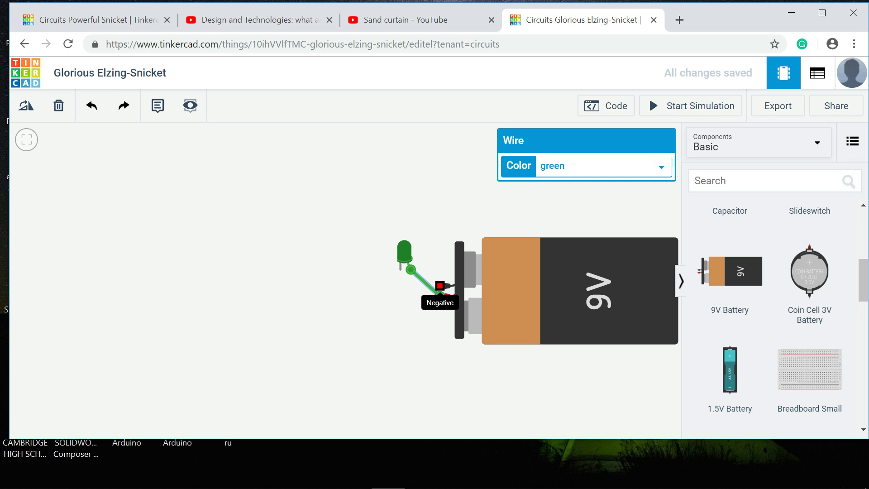
pyautogui.click(439, 286)
pyautogui.click(400, 270)
pyautogui.click(692, 106)
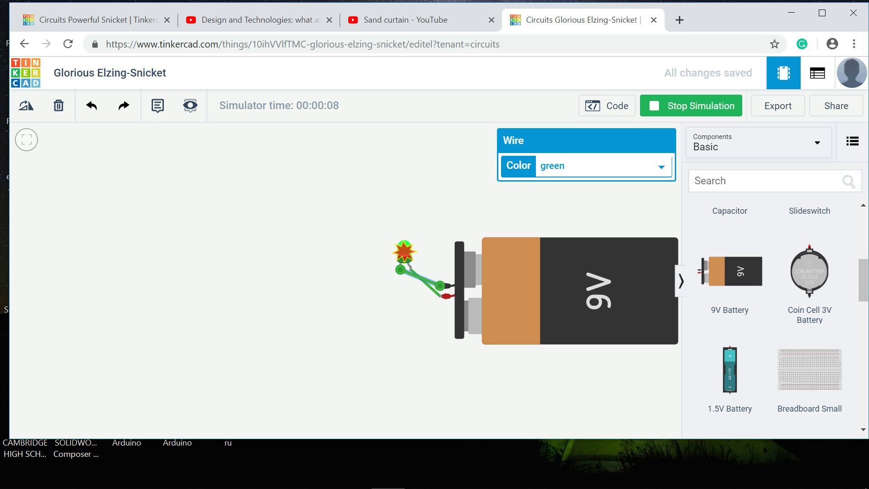
# Delete the wire on the battery's negative terminal and place a resistor vertically on the LED's straight leg
pyautogui.press('Delete')
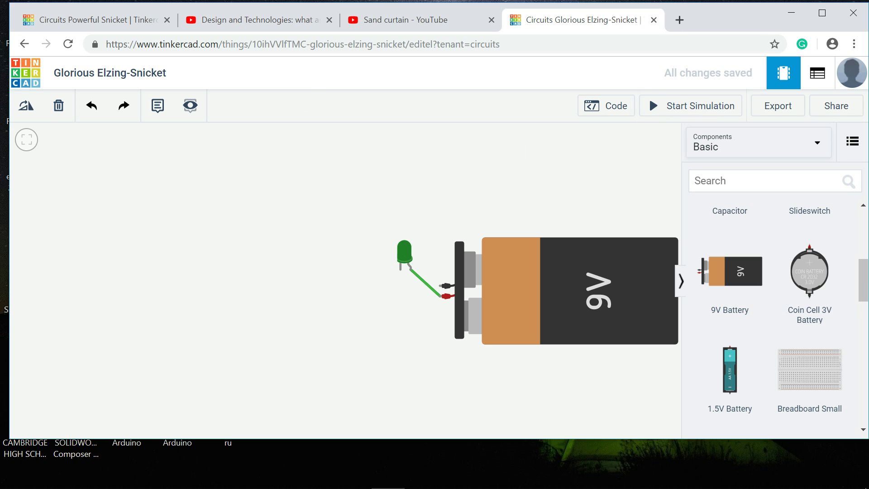
pyautogui.scroll(5, 769, 317)
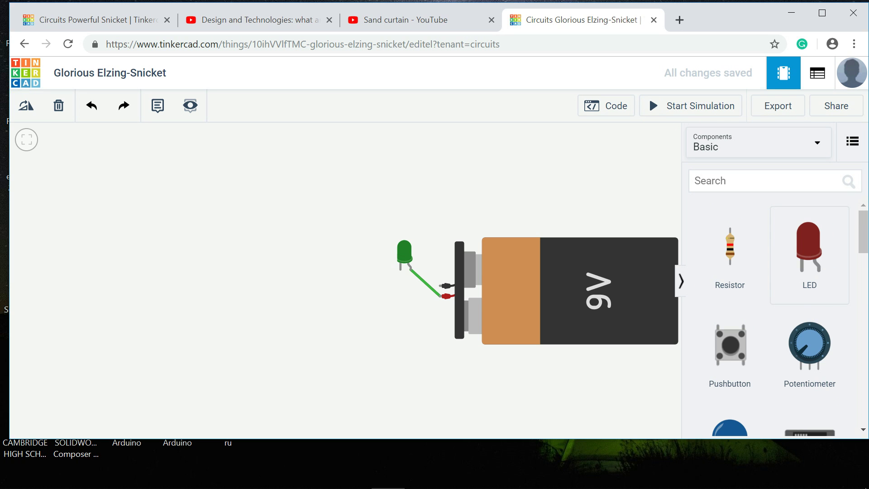
pyautogui.moveTo(729, 247); pyautogui.dragTo(400, 292)
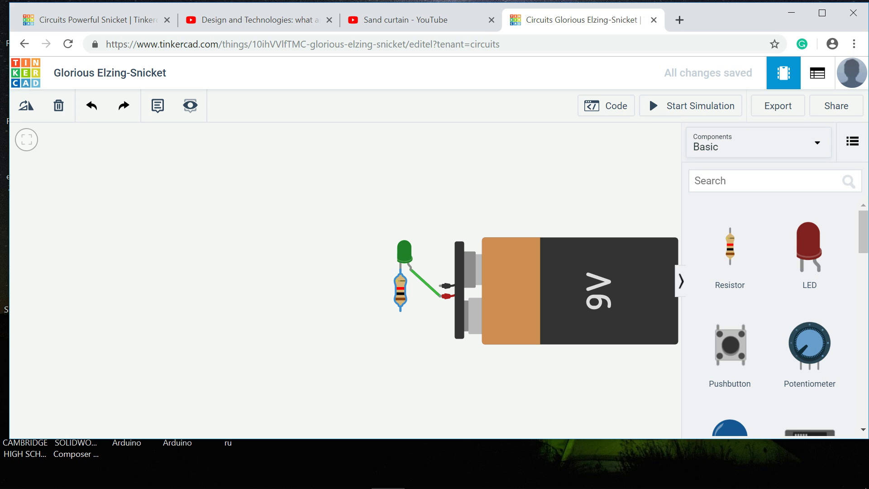
pyautogui.press('Escape')
# Set the resistor's resistance to 390 Ω
pyautogui.click(400, 291)
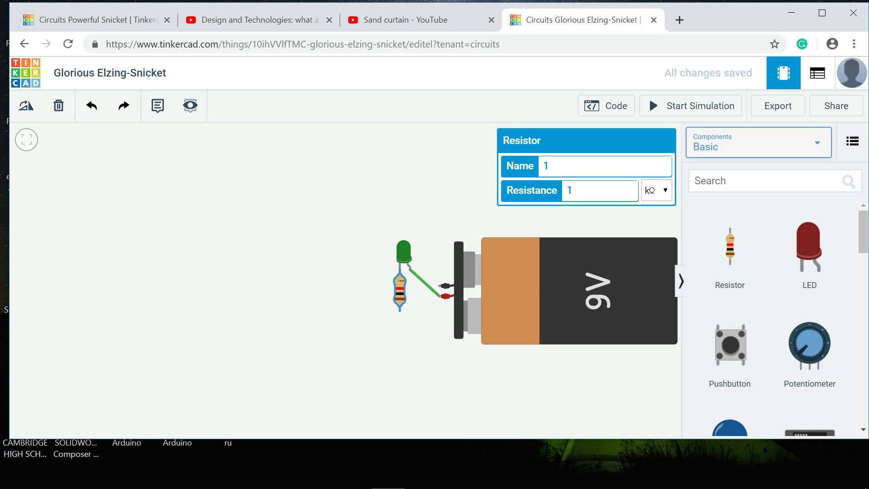
pyautogui.click(656, 190)
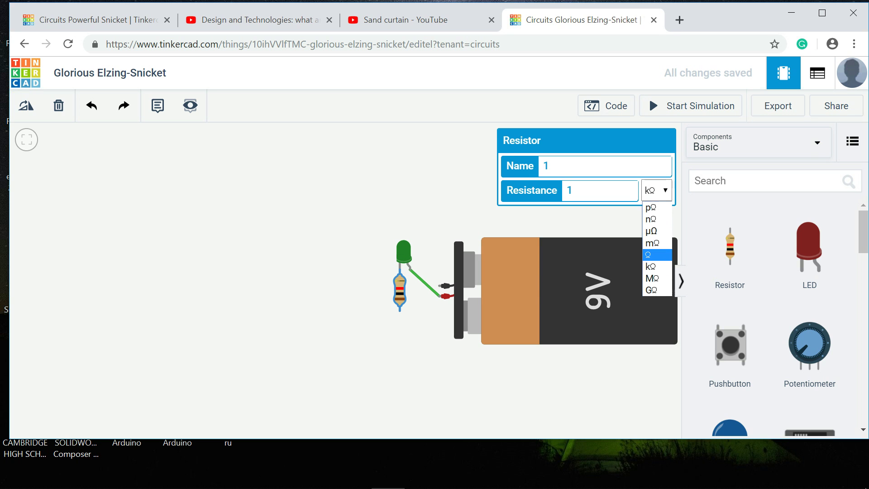
pyautogui.click(651, 254)
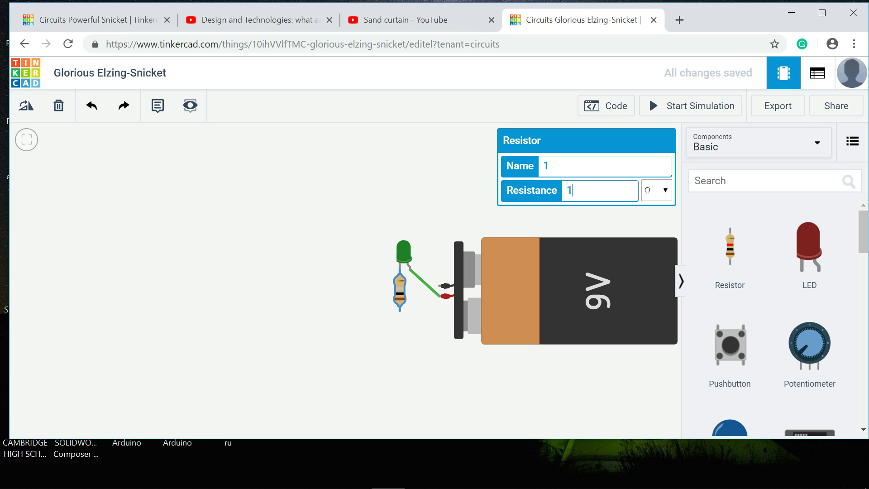
pyautogui.press('BackSpace')
pyautogui.write('390')
pyautogui.press('Escape')
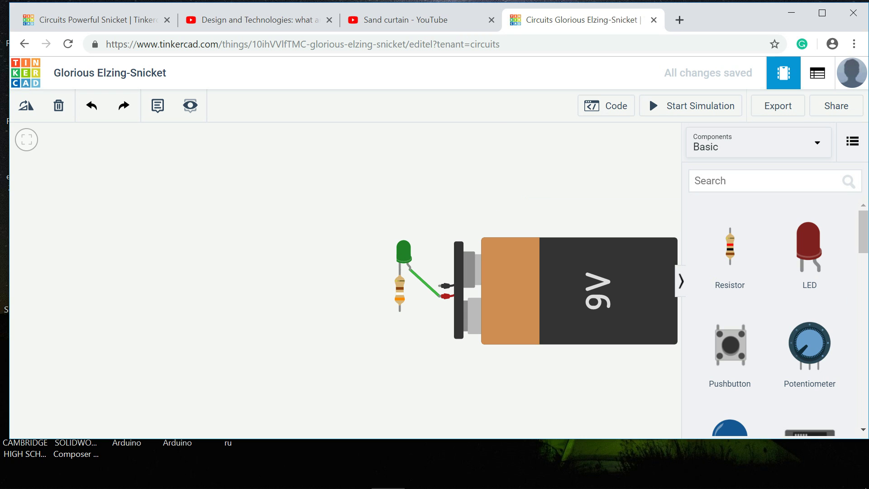
# Wire the battery's negative terminal to the resistor's free lower end and start the simulation
pyautogui.click(446, 286)
pyautogui.click(399, 305)
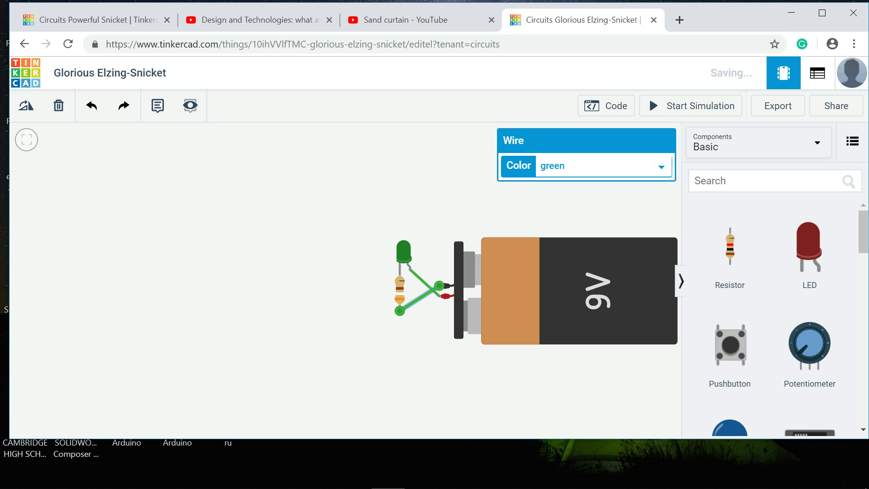
pyautogui.click(690, 106)
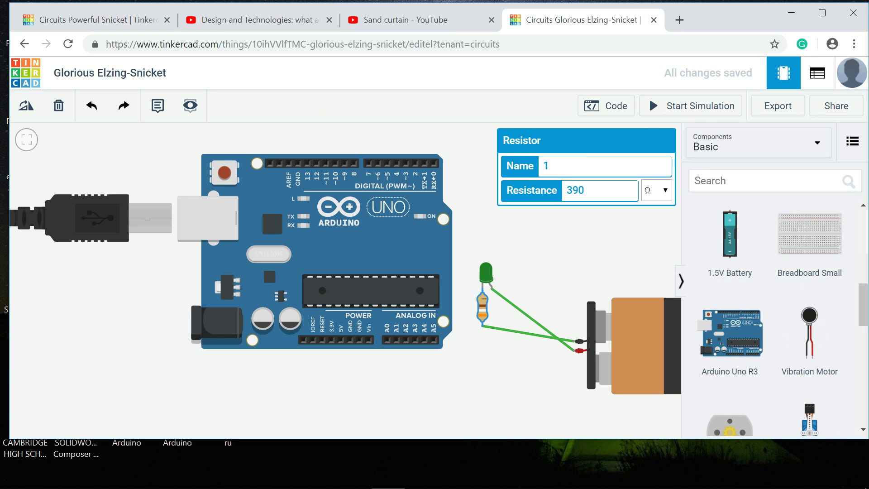
# Delete the green LED, the resistor and the 9V battery, leaving only the Arduino Uno board
pyautogui.click(485, 273)
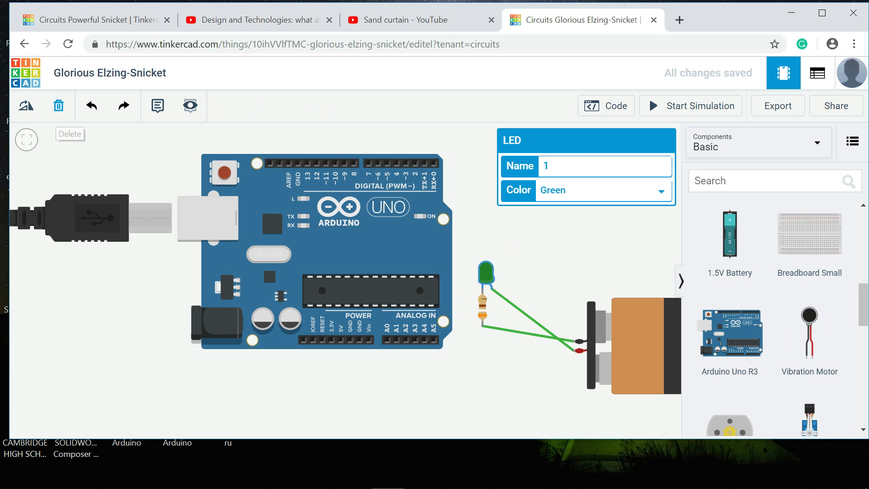
pyautogui.click(58, 105)
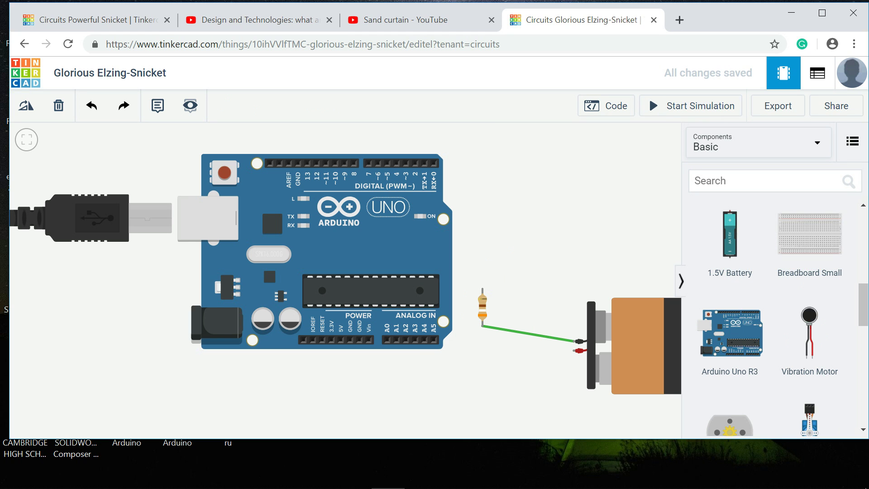
pyautogui.click(483, 307)
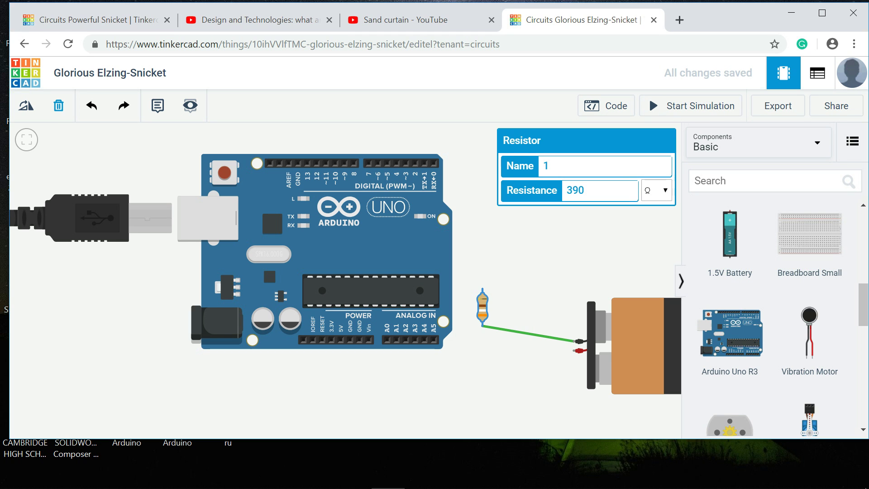
pyautogui.press('Delete')
pyautogui.click(637, 346)
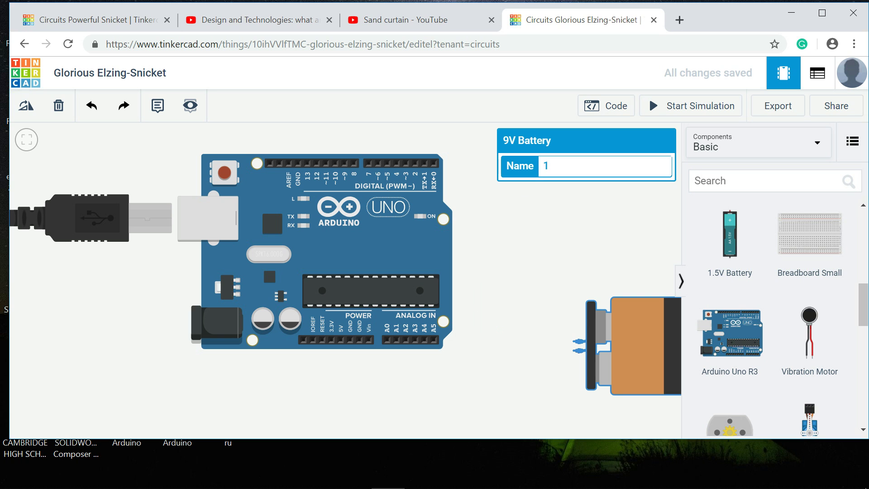
pyautogui.press('Delete')
pyautogui.scroll(1, 538, 245)
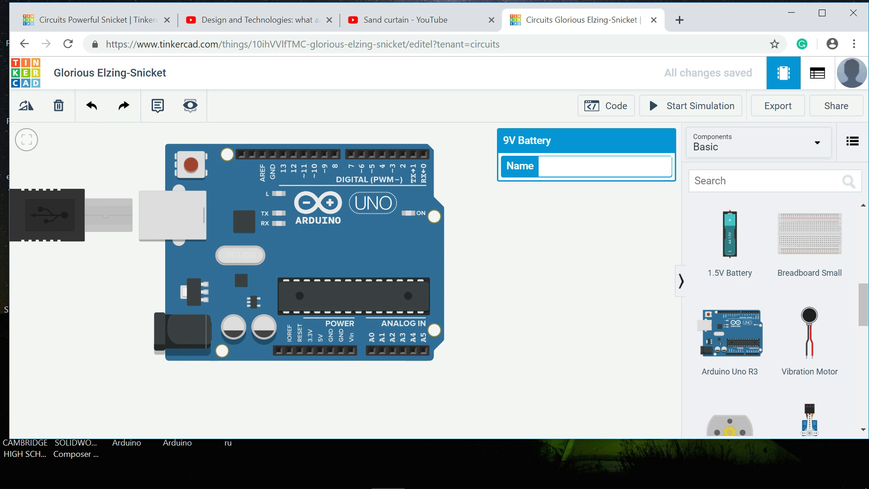
pyautogui.scroll(-2, 320, 193)
pyautogui.scroll(-1, 308, 190)
pyautogui.scroll(2, 288, 154)
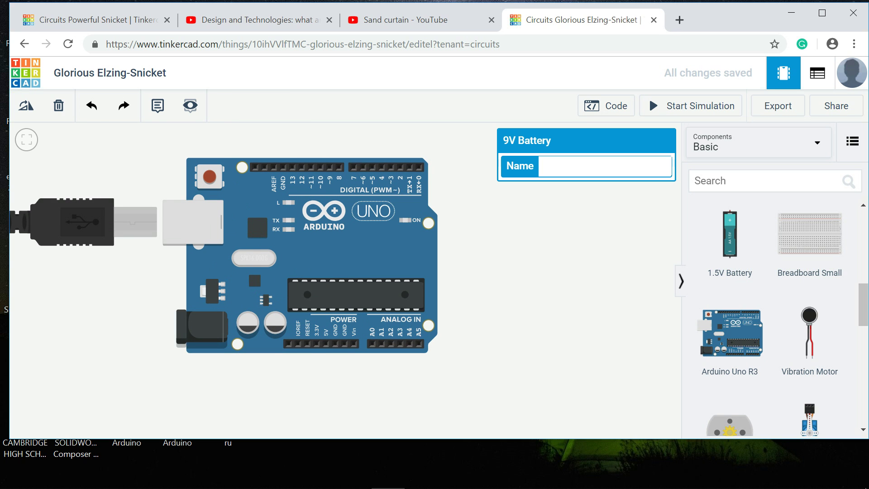
pyautogui.scroll(1, 300, 150)
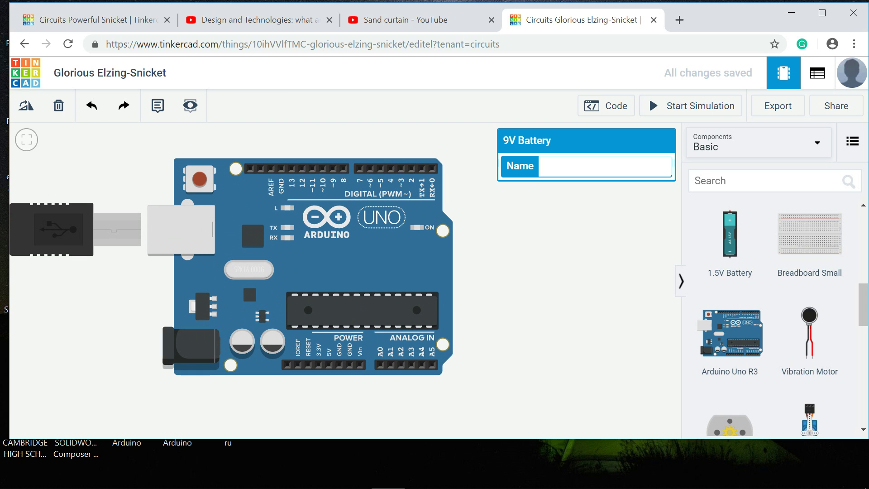
pyautogui.press('Escape')
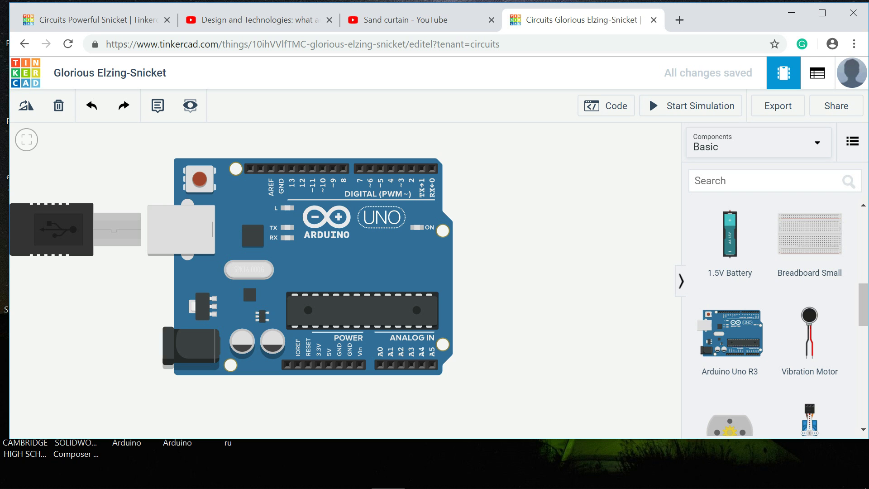
# Plug a red LED directly into the Arduino's GND and pin 13 holes and start the simulation
pyautogui.scroll(1, 332, 259)
pyautogui.scroll(2, 275, 188)
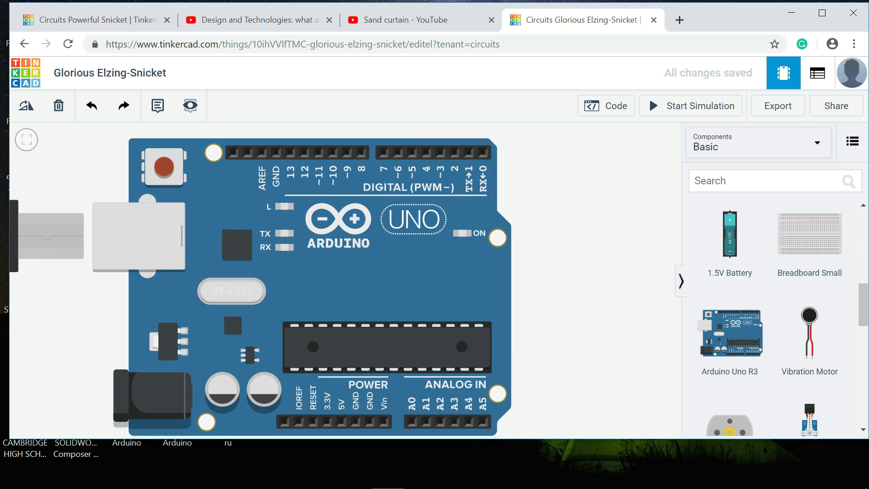
pyautogui.scroll(-3, 274, 185)
pyautogui.scroll(2, 251, 134)
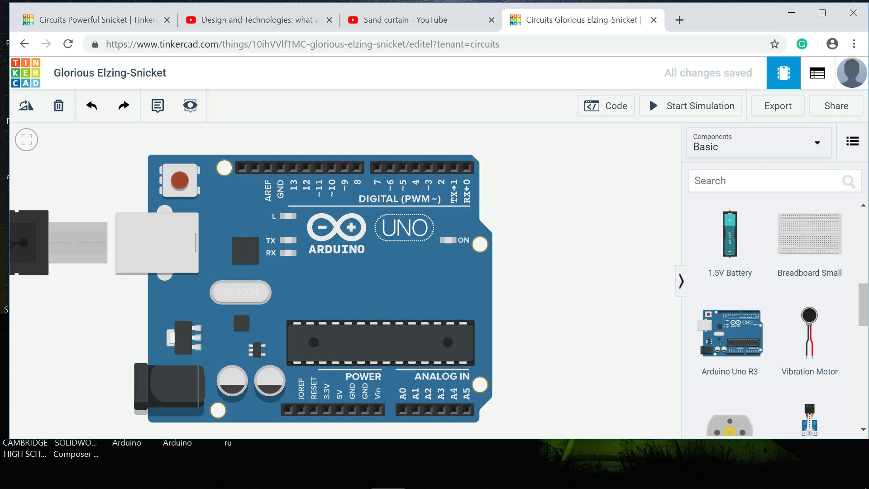
pyautogui.scroll(8, 769, 294)
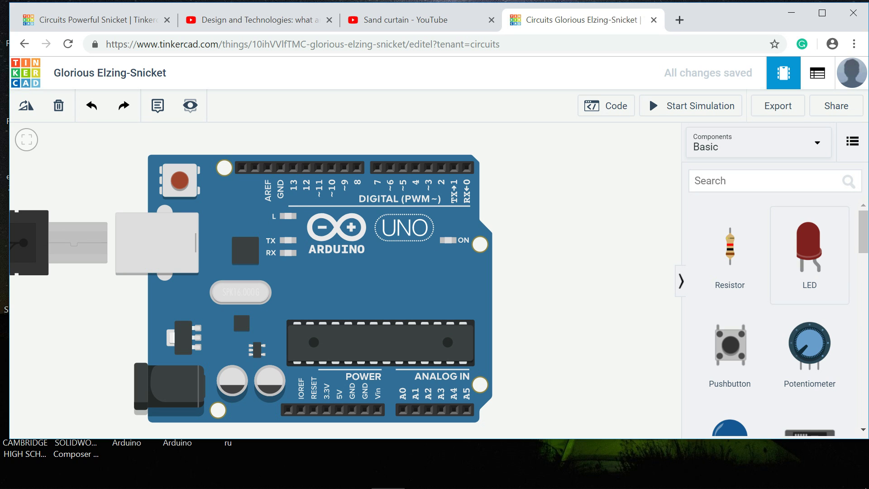
pyautogui.moveTo(809, 246); pyautogui.dragTo(285, 145)
pyautogui.click(285, 145)
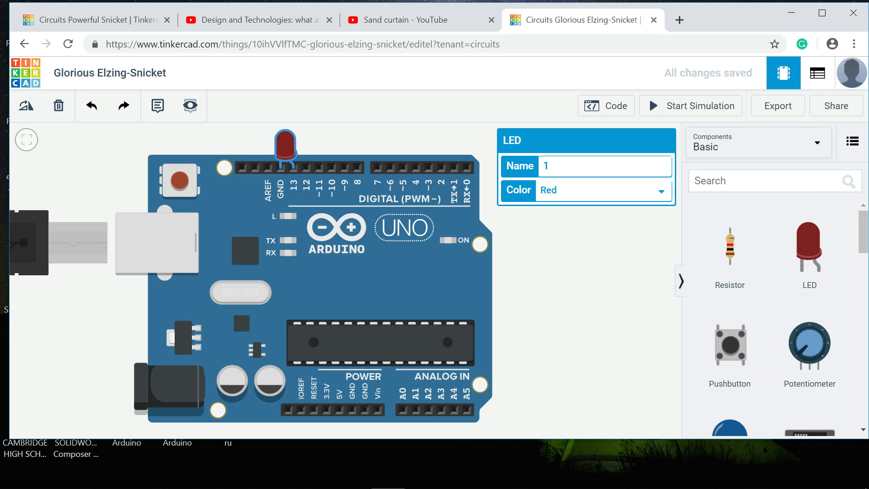
pyautogui.click(690, 106)
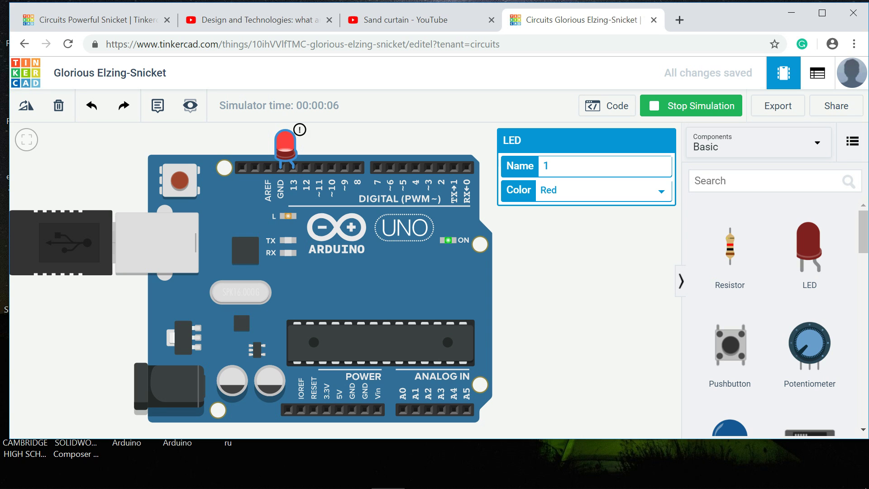
# Show the Arduino's block code, stop the running simulation, and run and stop it once more
pyautogui.click(606, 106)
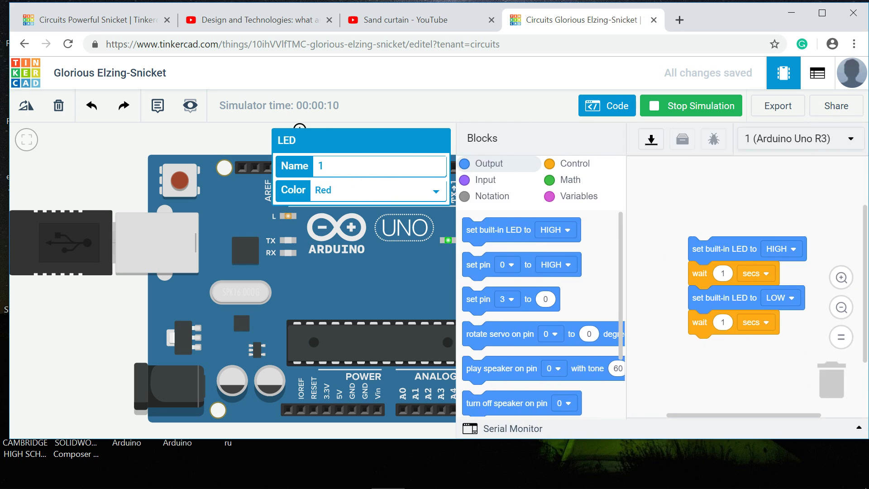
pyautogui.press('s')
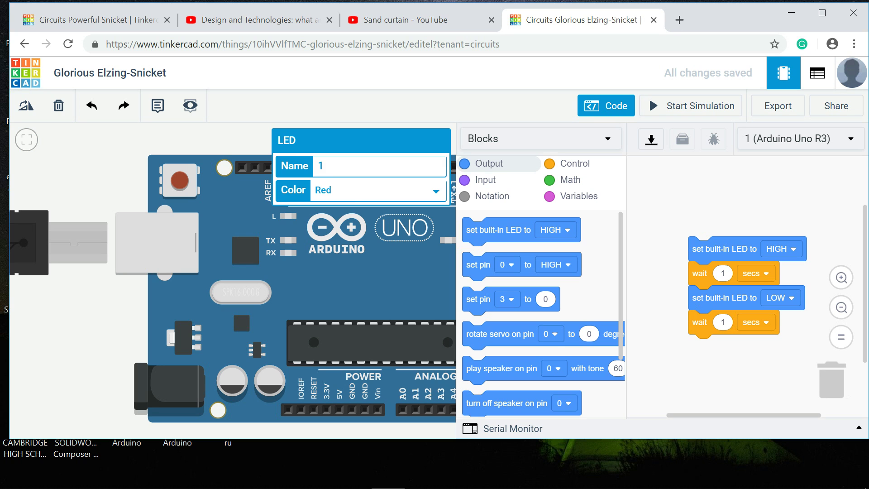
pyautogui.press('Escape')
pyautogui.click(648, 97)
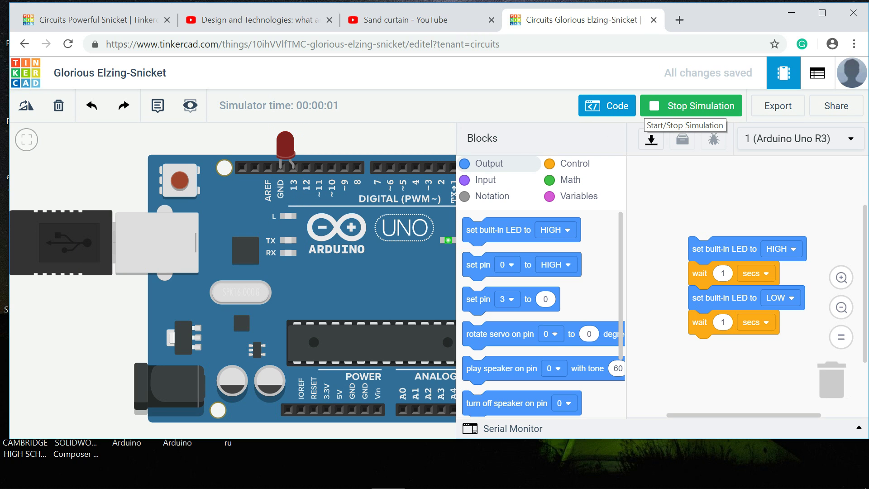
pyautogui.click(649, 97)
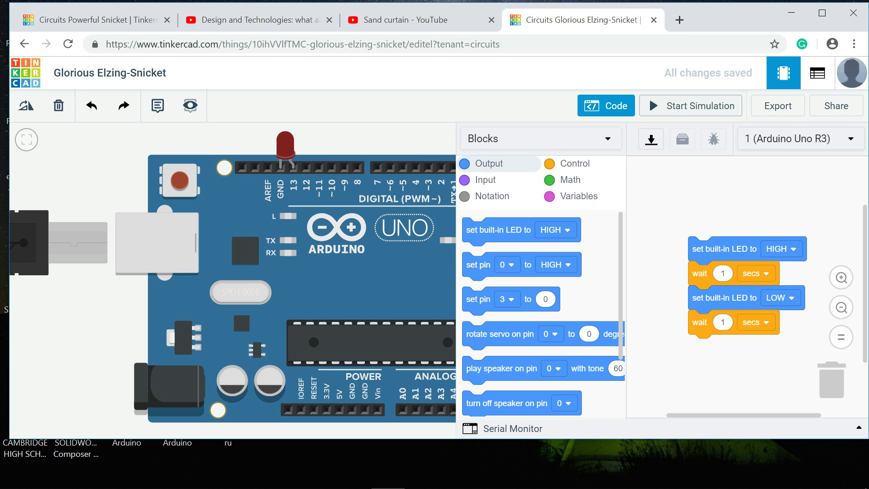
# Set the wait after the built-in LED's HIGH block to 10 seconds
pyautogui.click(722, 274)
pyautogui.press('BackSpace')
pyautogui.write('10')
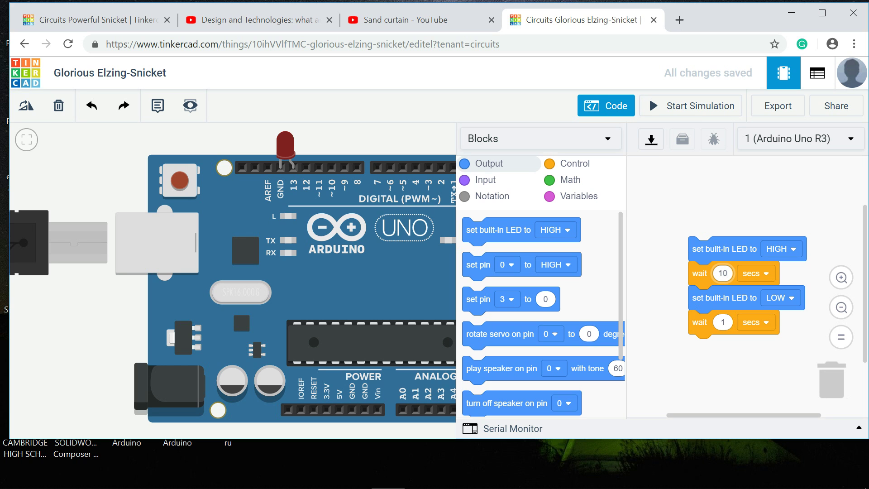
# Set the wait after the built-in LED's LOW block to 10 seconds, run and stop the simulation, and hide the code
pyautogui.press('Tab')
pyautogui.write('10')
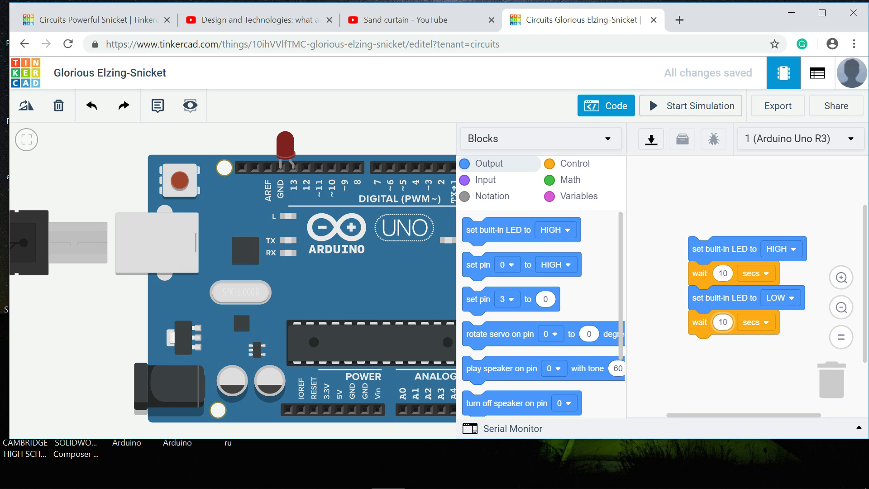
pyautogui.click(649, 96)
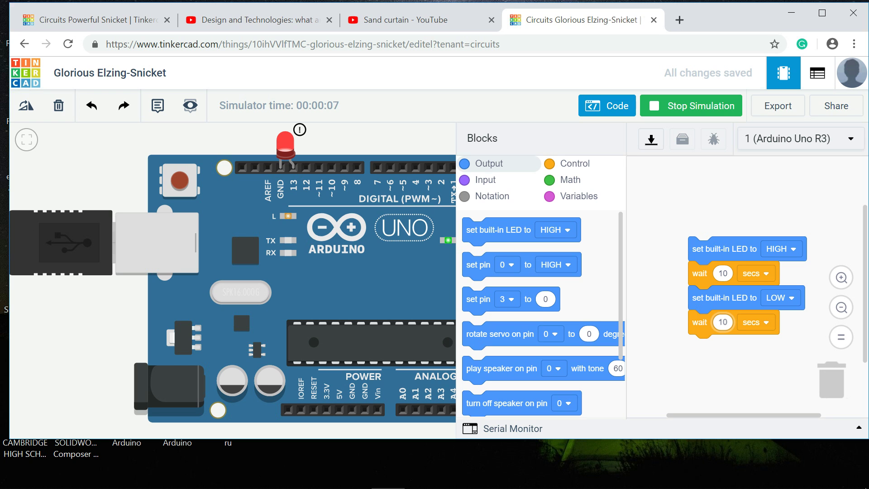
pyautogui.click(649, 97)
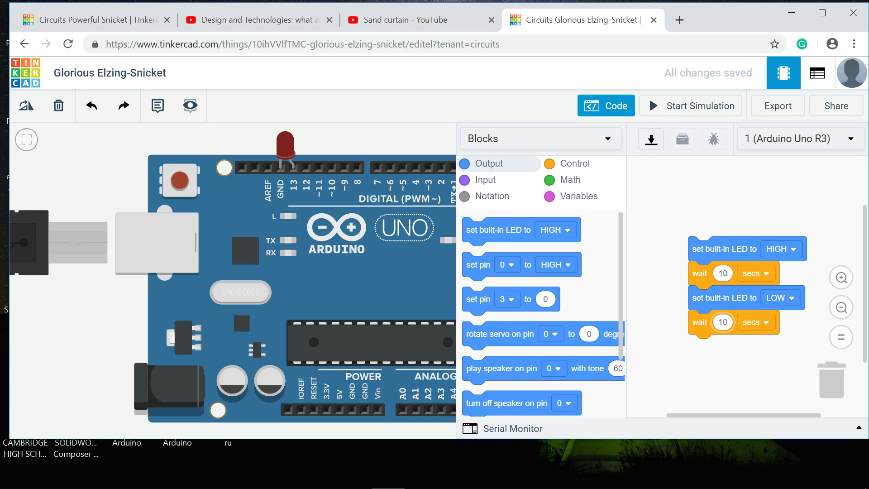
pyautogui.click(606, 105)
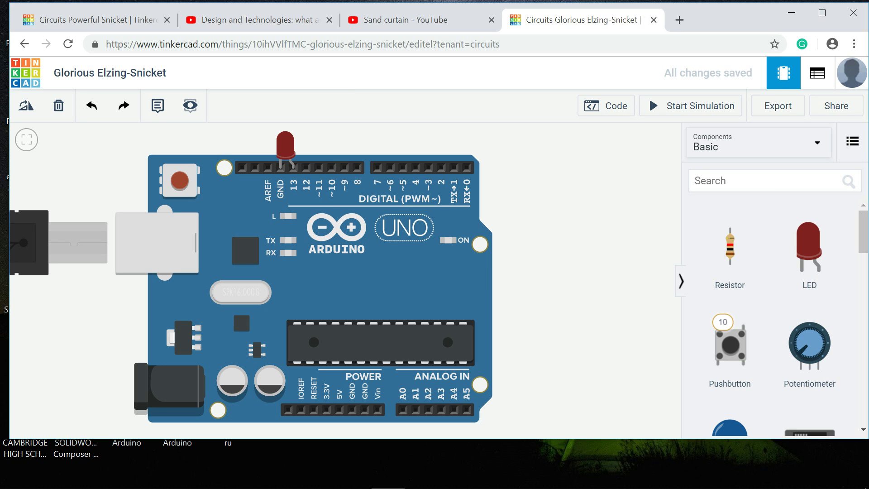
# Switch to the Arduino IDE and open the Blink example from the 01.Basics examples
pyautogui.hotkey('alt', 'Tab')
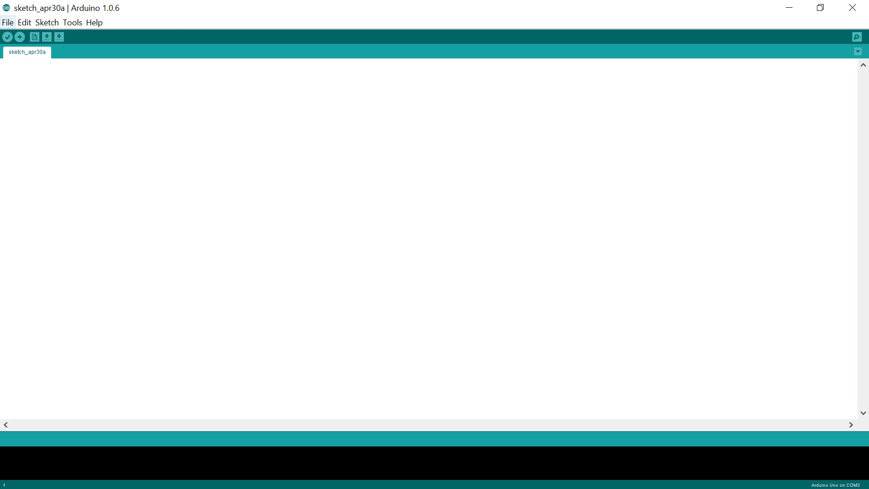
pyautogui.click(7, 23)
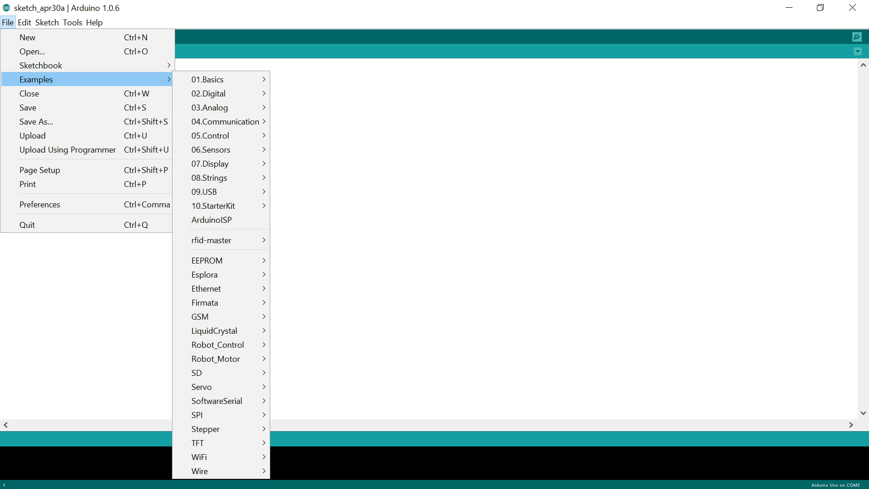
pyautogui.press('Right')
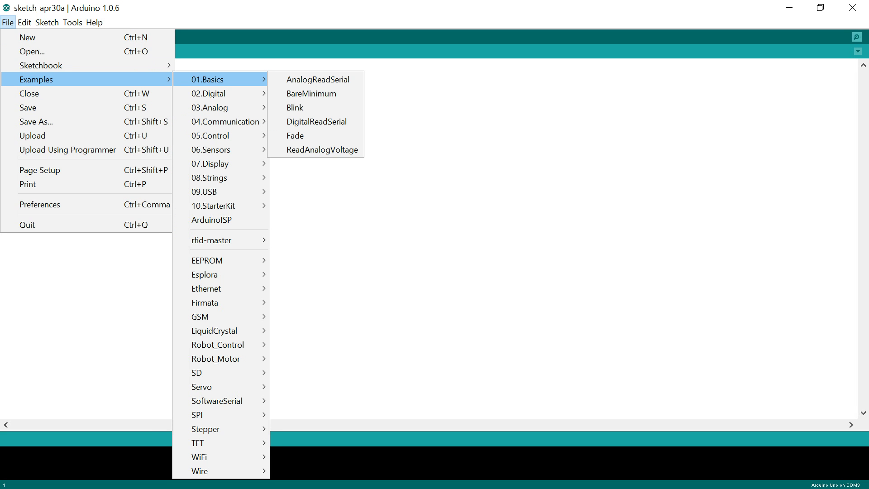
pyautogui.press('Down')
pyautogui.press('Down')
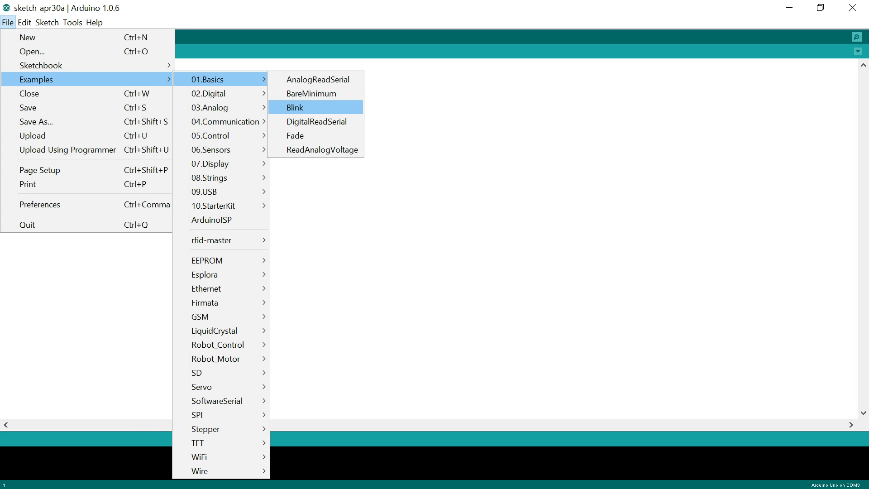
pyautogui.press('Return')
pyautogui.click(289, 82)
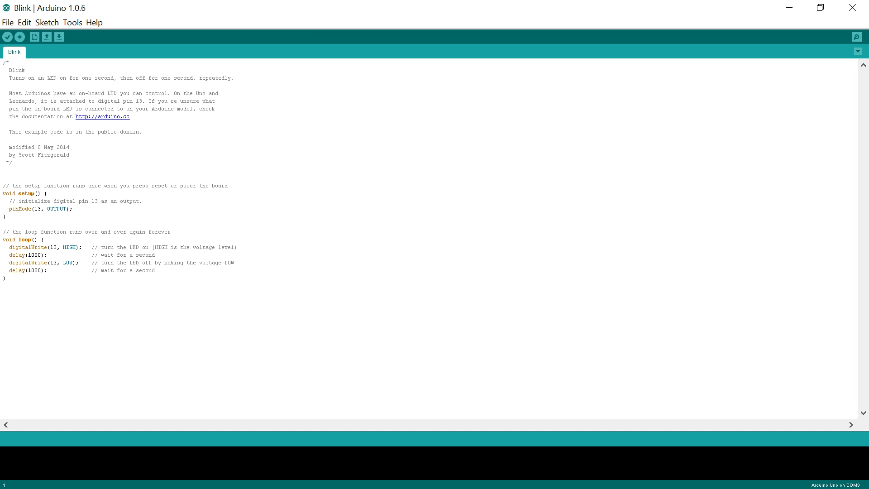
# Minimize both Arduino sketch windows and switch back to the Tinkercad circuit in Chrome
pyautogui.press('BackSpace')
pyautogui.click(789, 7)
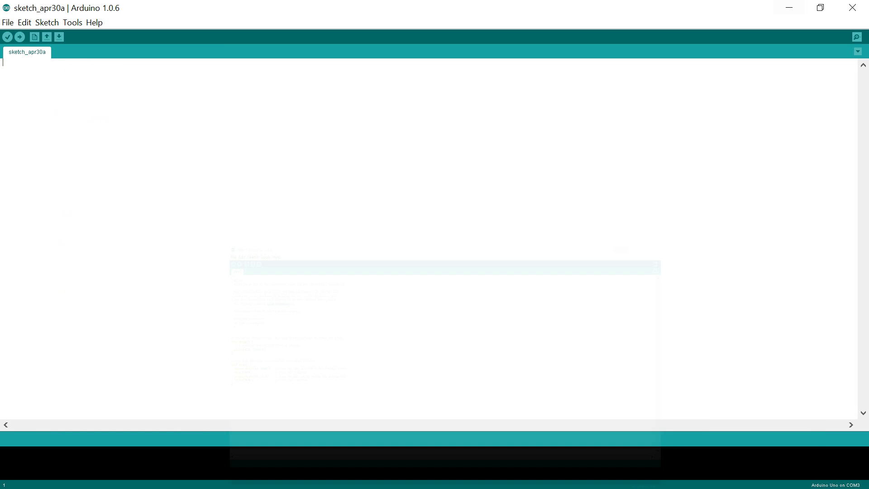
pyautogui.click(789, 7)
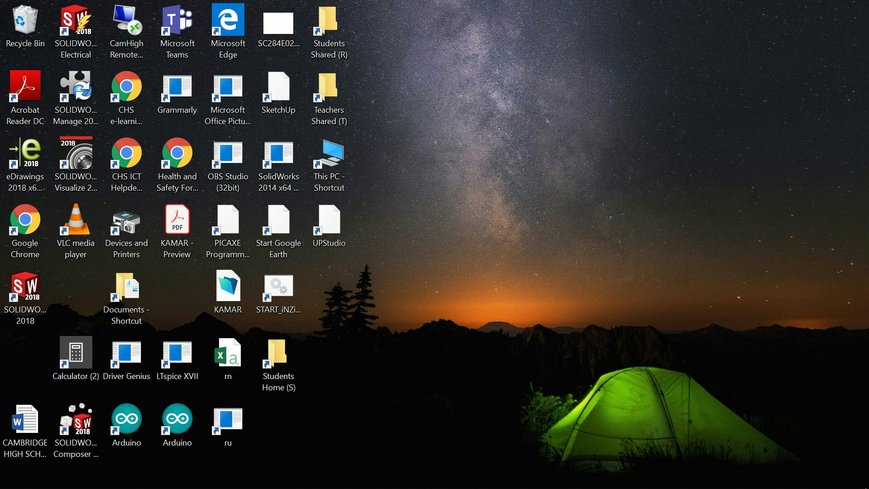
pyautogui.moveTo(286, 487)
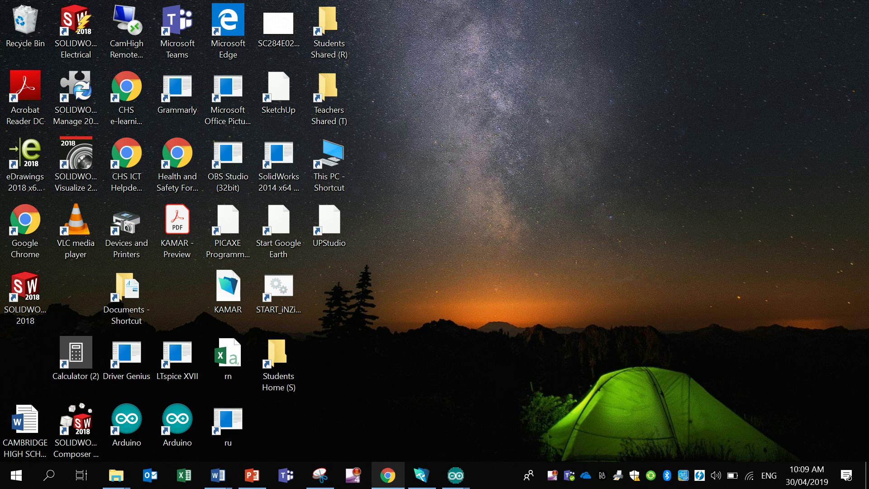
pyautogui.click(387, 475)
pyautogui.click(387, 475)
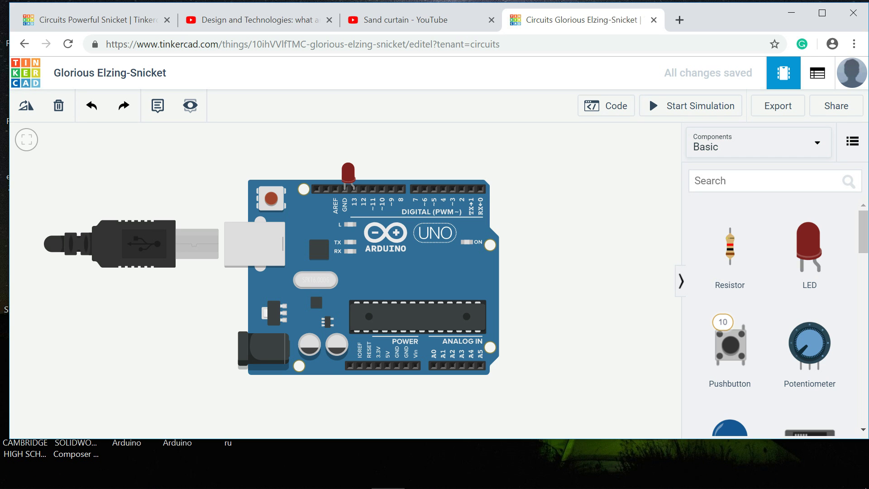
# Show the block code and add a built-in LED HIGH block at the program's start plus a detached block setting pin 0 to HIGH
pyautogui.click(606, 105)
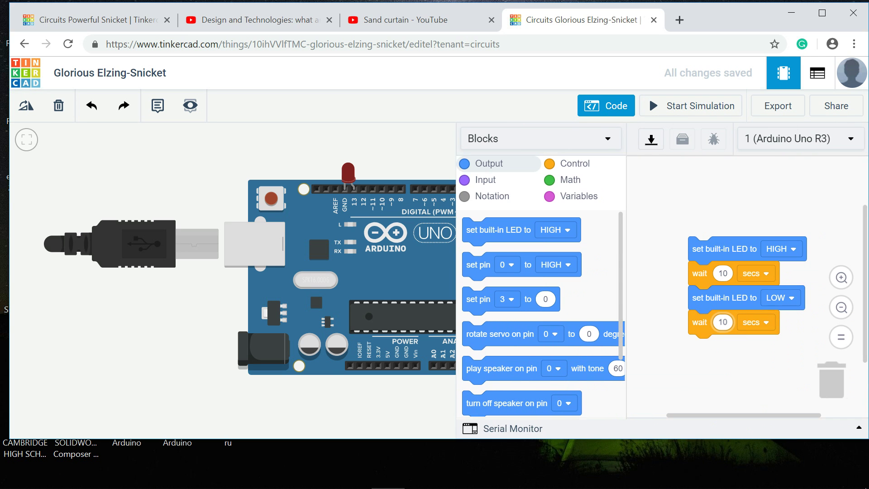
pyautogui.moveTo(498, 230); pyautogui.dragTo(732, 205)
pyautogui.moveTo(478, 264); pyautogui.dragTo(837, 369)
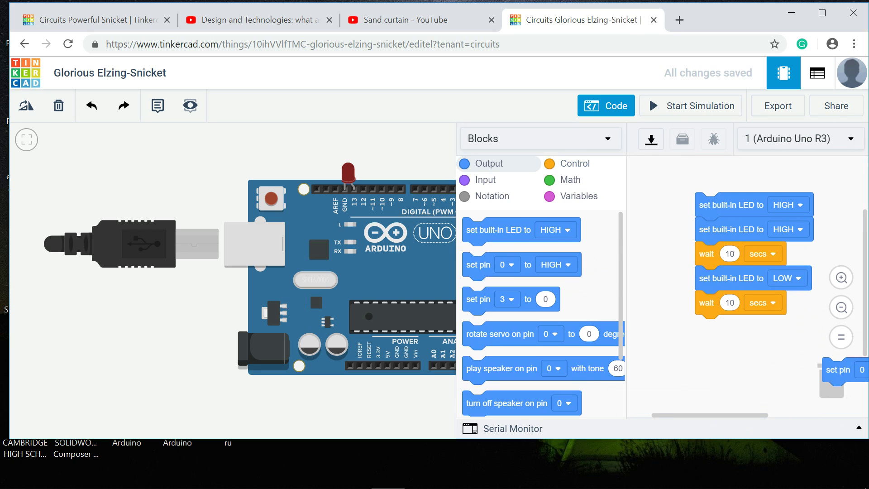
# Download the code as an .ino file, open it in the Arduino IDE within a new sketch folder, view it maximized and minimize it
pyautogui.click(650, 138)
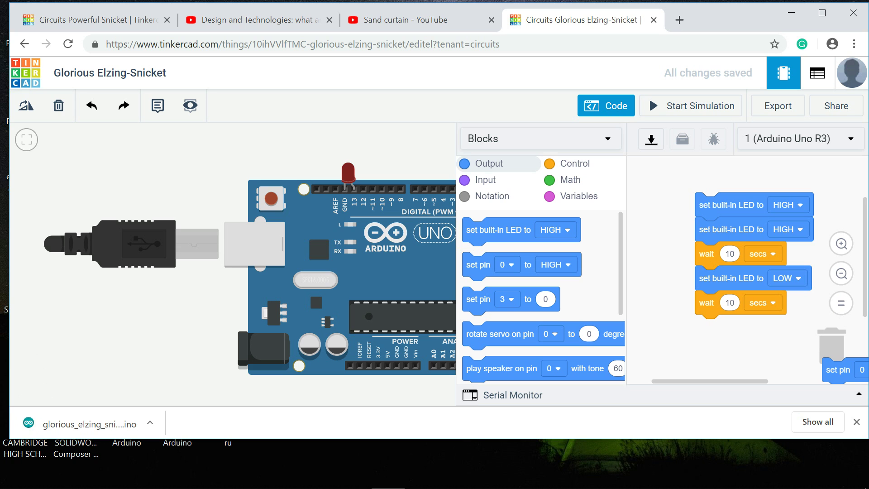
pyautogui.click(86, 424)
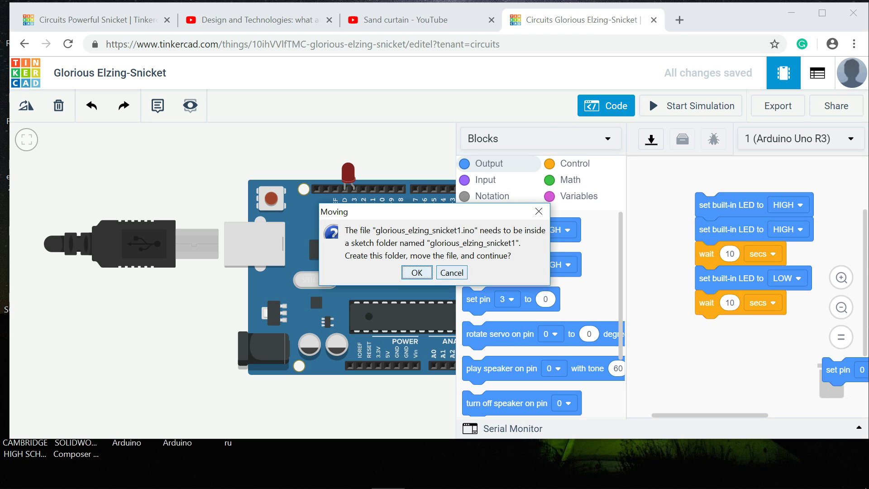
pyautogui.press('Return')
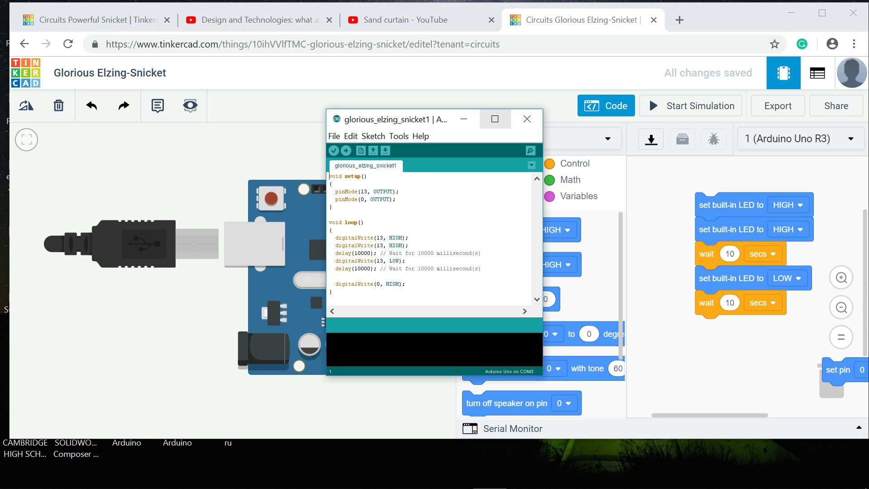
pyautogui.click(494, 118)
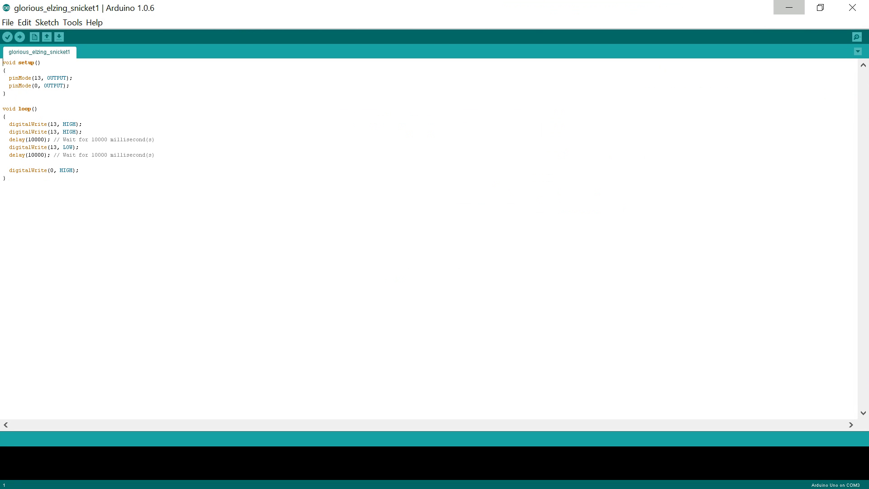
pyautogui.click(788, 7)
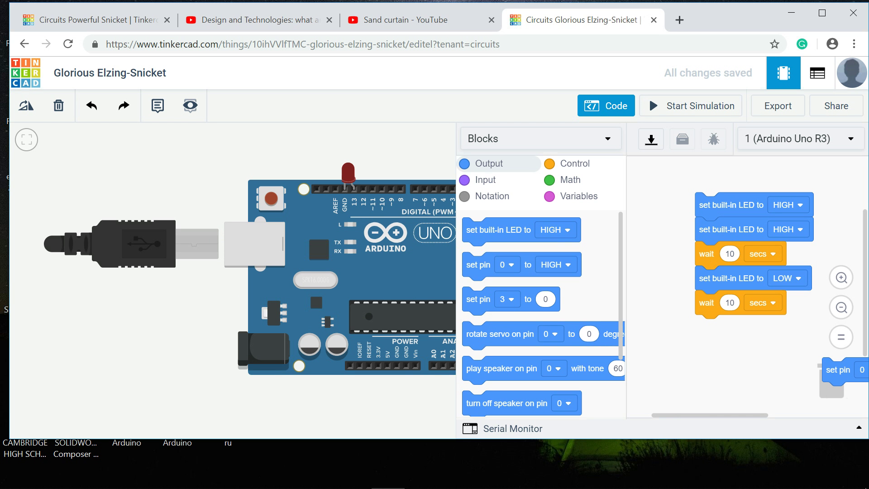